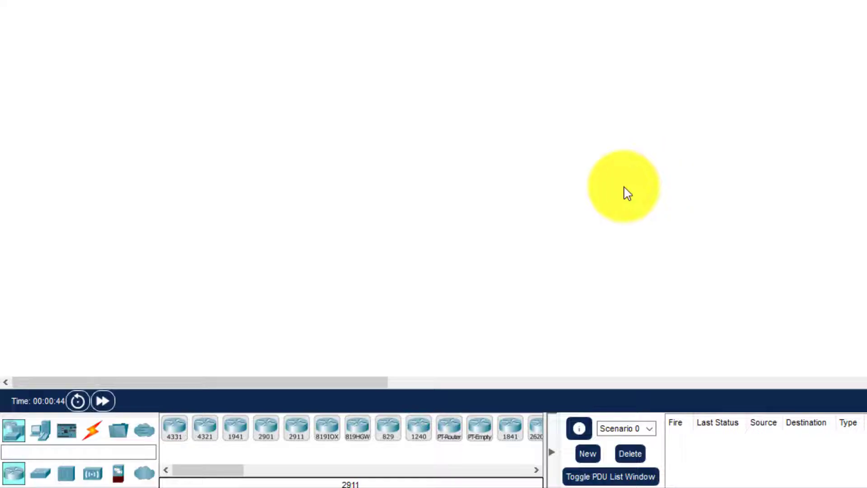
# Step: Place a Server from End Devices near the top of the workspace as Server0
pyautogui.click(45, 434)
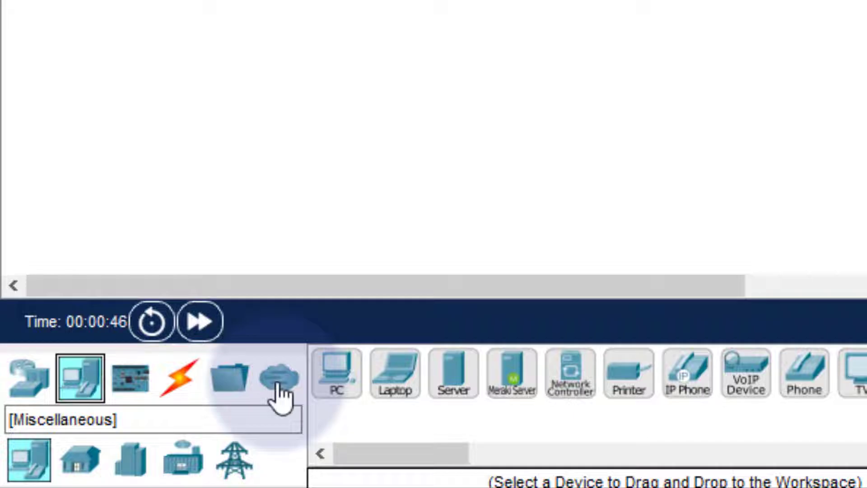
pyautogui.moveTo(452, 382); pyautogui.dragTo(457, 300)
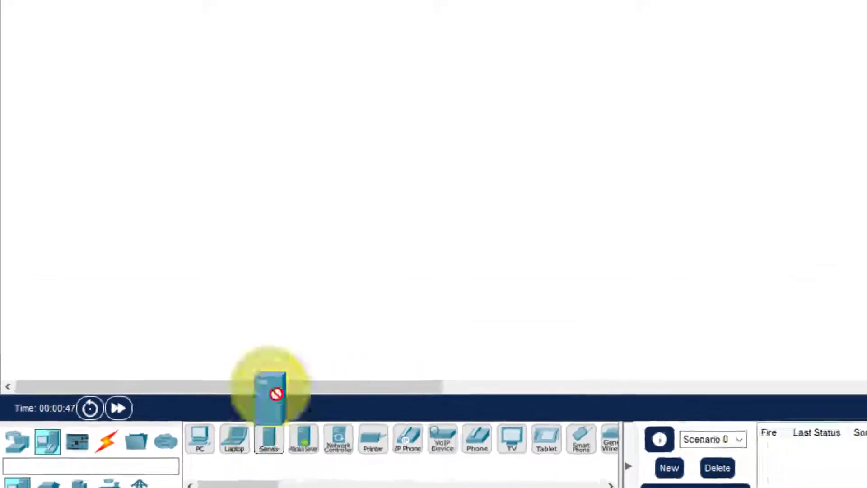
pyautogui.moveTo(271, 384); pyautogui.dragTo(329, 0)
pyautogui.moveTo(287, 67); pyautogui.dragTo(285, 39)
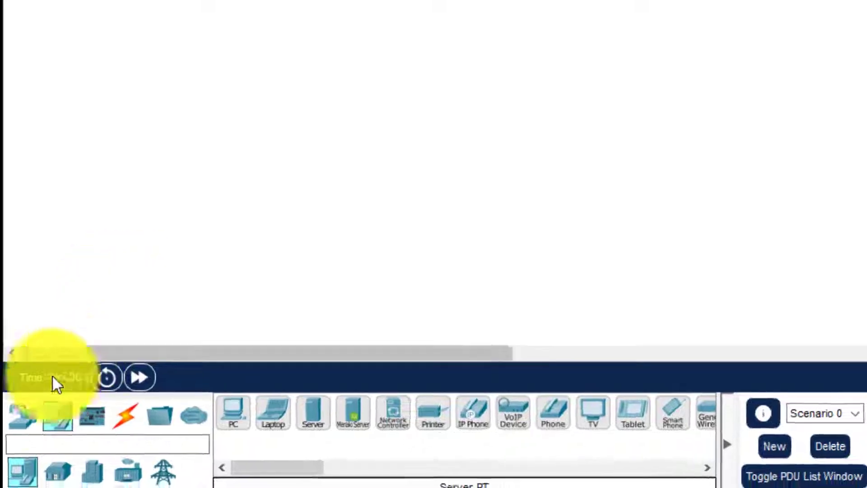
# Step: Add a 2960 switch beneath Server0 and a PC below the switch
pyautogui.click(22, 416)
pyautogui.click(61, 472)
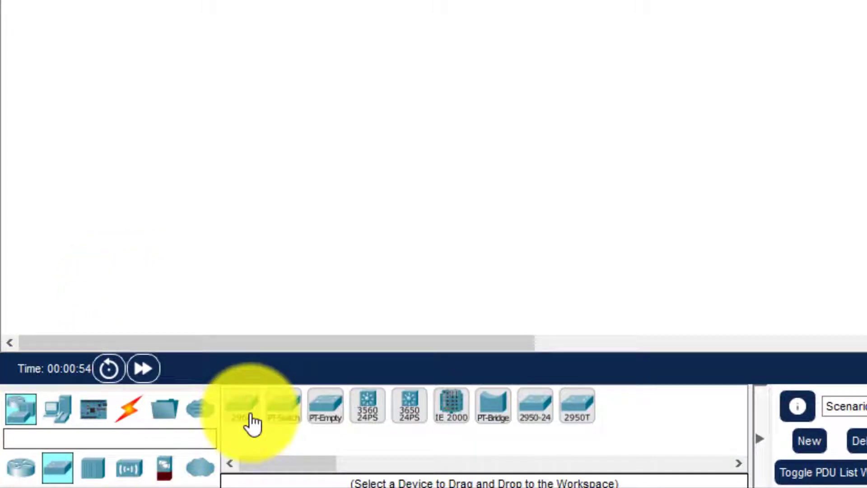
pyautogui.moveTo(246, 418); pyautogui.dragTo(381, 10)
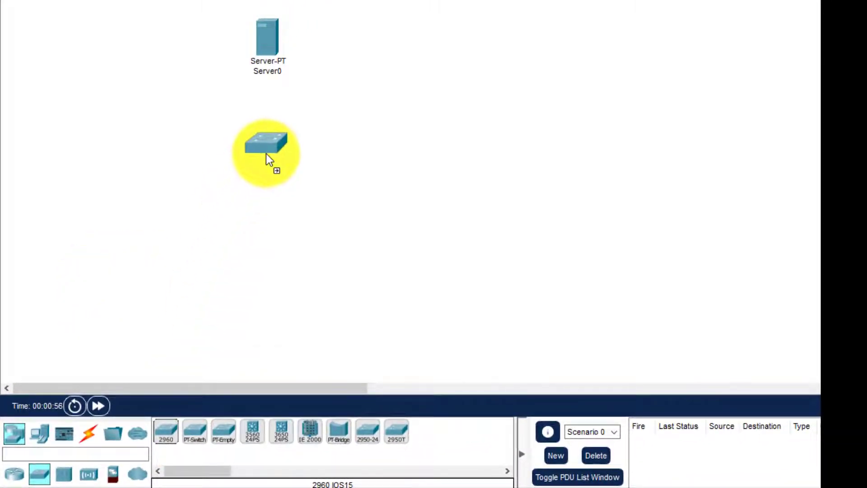
pyautogui.moveTo(266, 154); pyautogui.dragTo(269, 151)
pyautogui.click(39, 434)
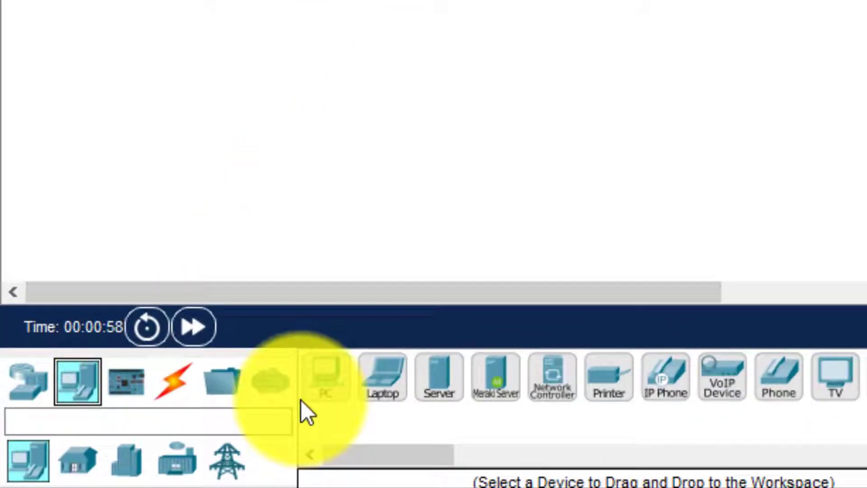
pyautogui.moveTo(324, 381); pyautogui.dragTo(200, 121)
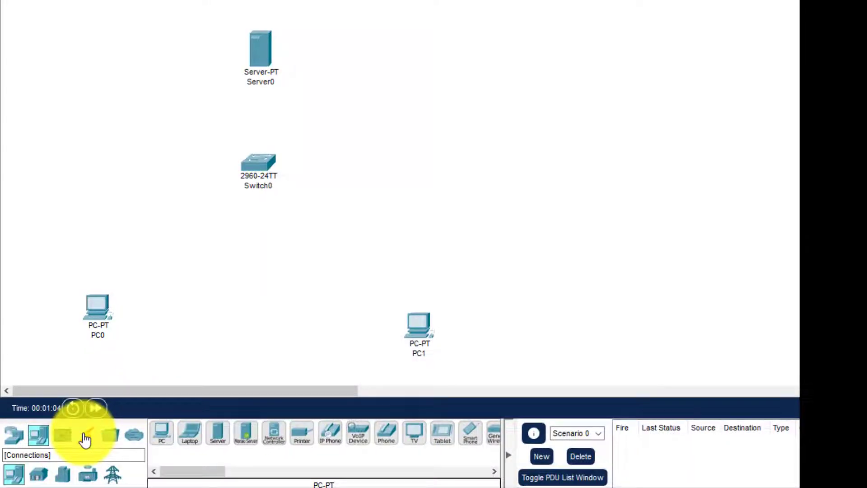
# Step: Connect PC0 FastEthernet0 to Switch0 Fa0/24 with a copper straight-through cable
pyautogui.click(85, 437)
pyautogui.click(440, 391)
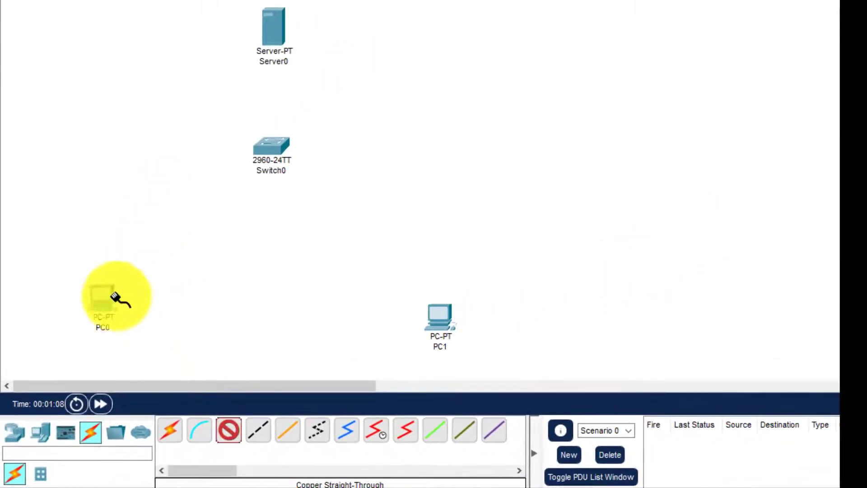
pyautogui.click(113, 297)
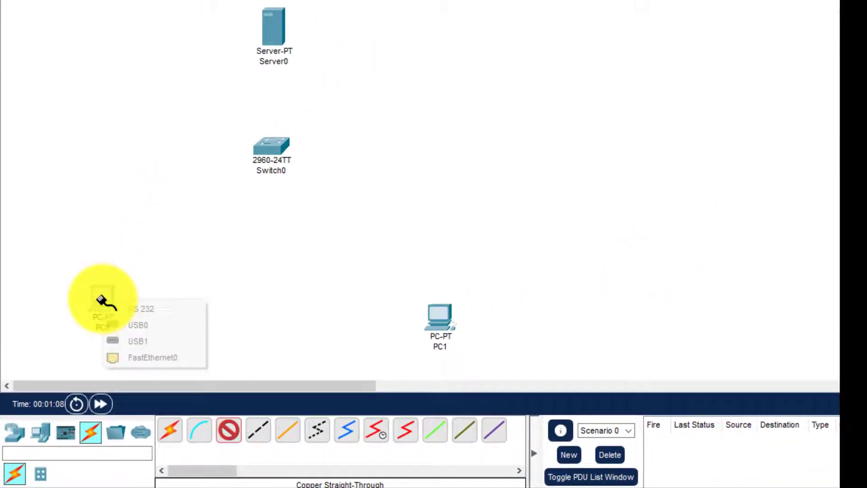
pyautogui.click(141, 357)
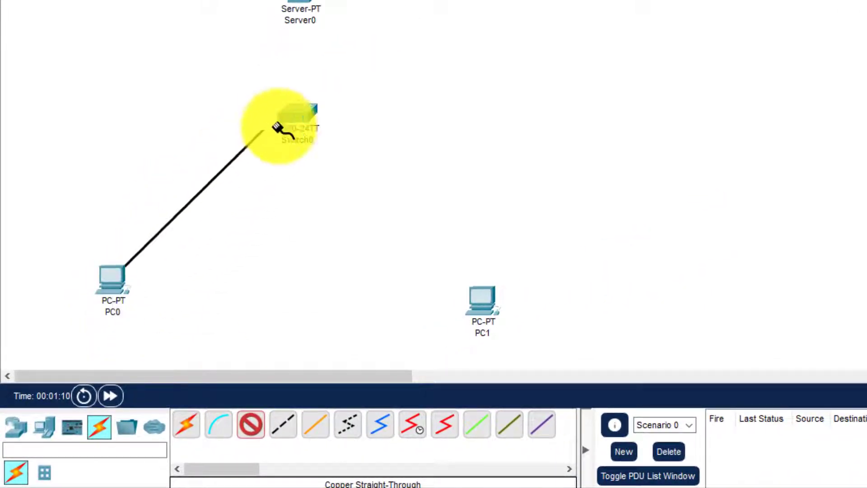
pyautogui.click(296, 114)
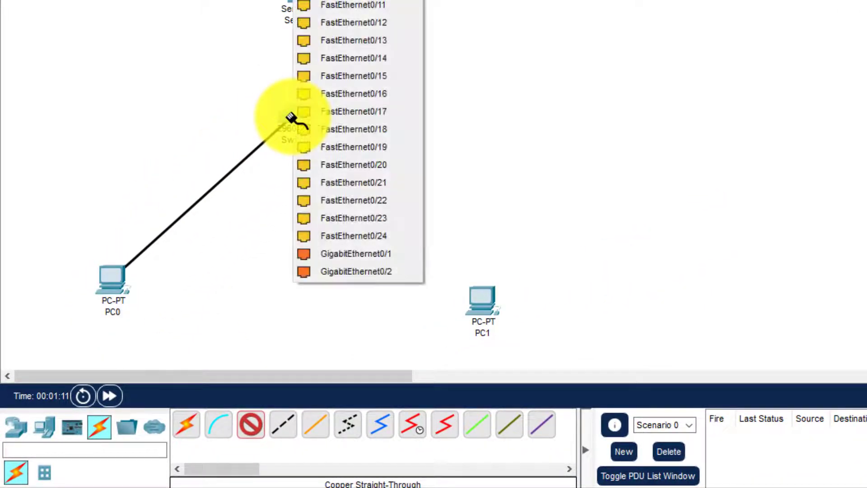
pyautogui.click(327, 234)
# Step: Connect PC1 FastEthernet0 to Switch0 Fa0/23 with a straight-through cable and nudge PC1 left
pyautogui.click(252, 438)
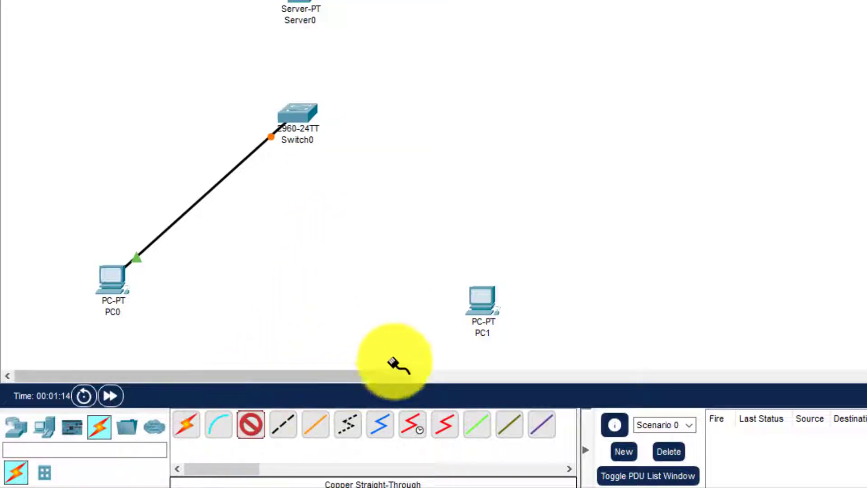
pyautogui.click(482, 301)
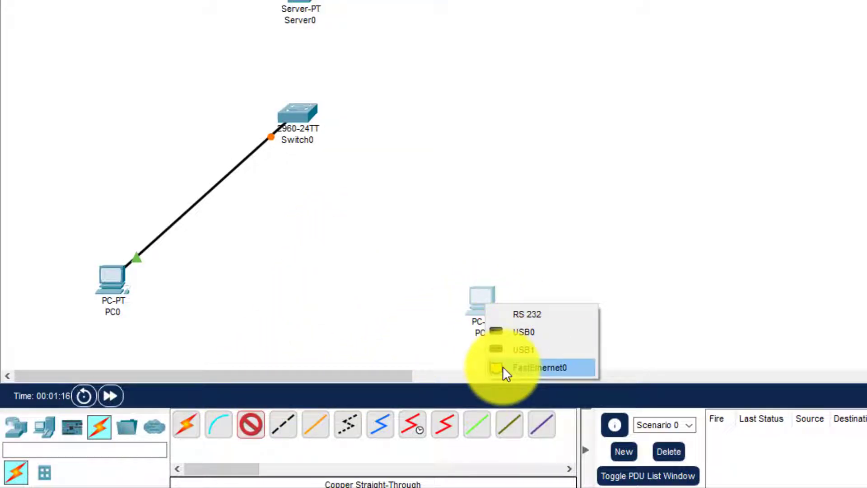
pyautogui.click(503, 367)
pyautogui.click(303, 115)
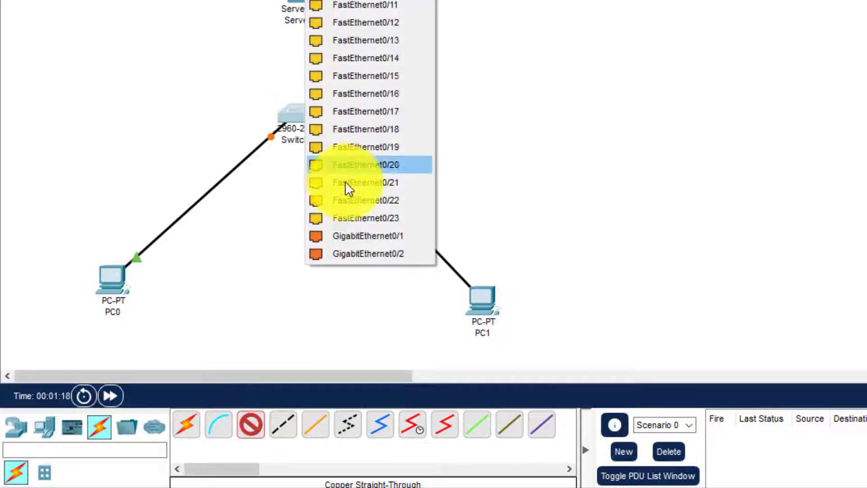
pyautogui.click(357, 218)
pyautogui.moveTo(431, 343); pyautogui.dragTo(419, 337)
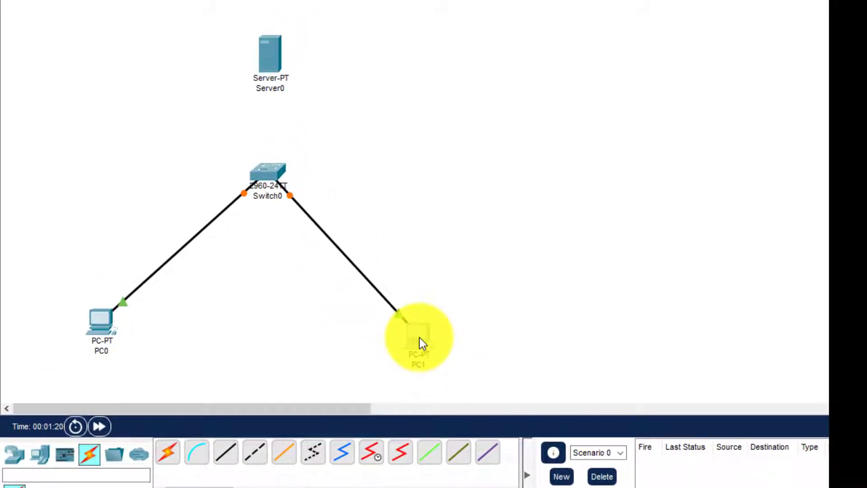
# Step: Connect Server0 FastEthernet0 to Switch0 Fa0/22 with a straight-through cable
pyautogui.click(227, 454)
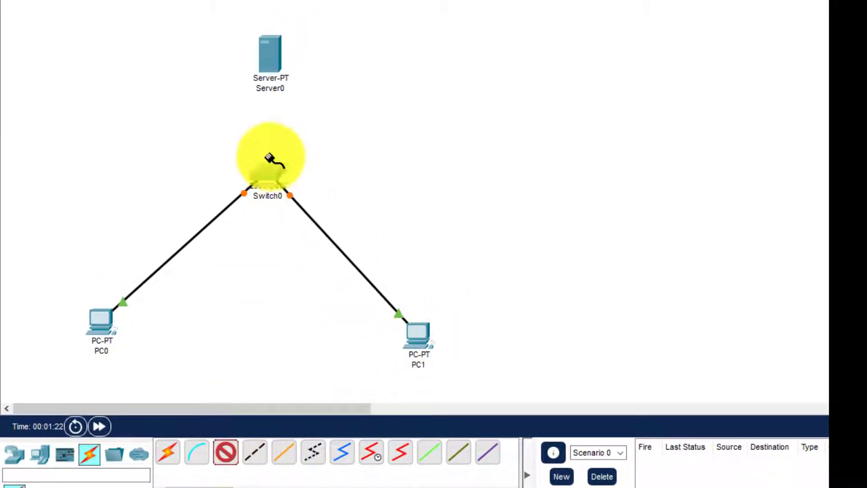
pyautogui.click(269, 63)
pyautogui.click(296, 79)
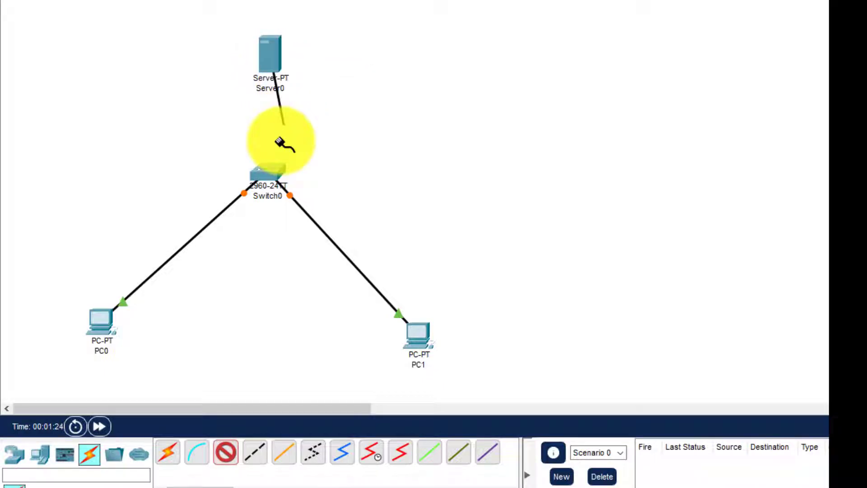
pyautogui.click(270, 172)
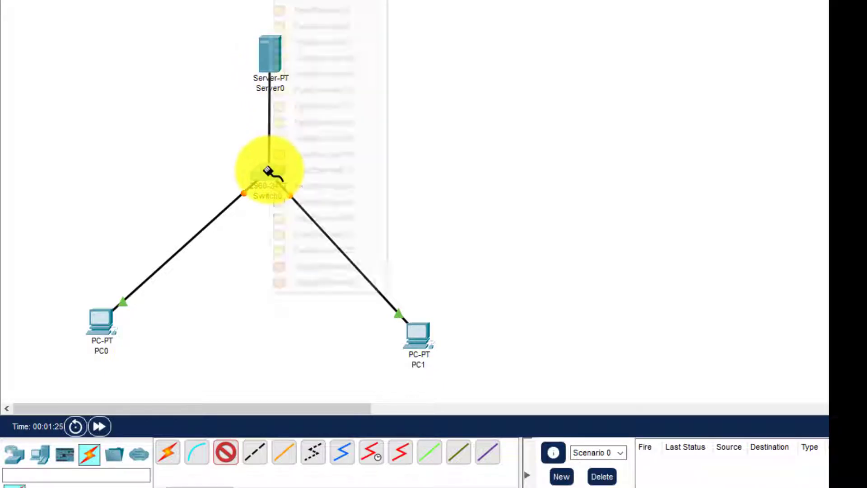
pyautogui.click(309, 247)
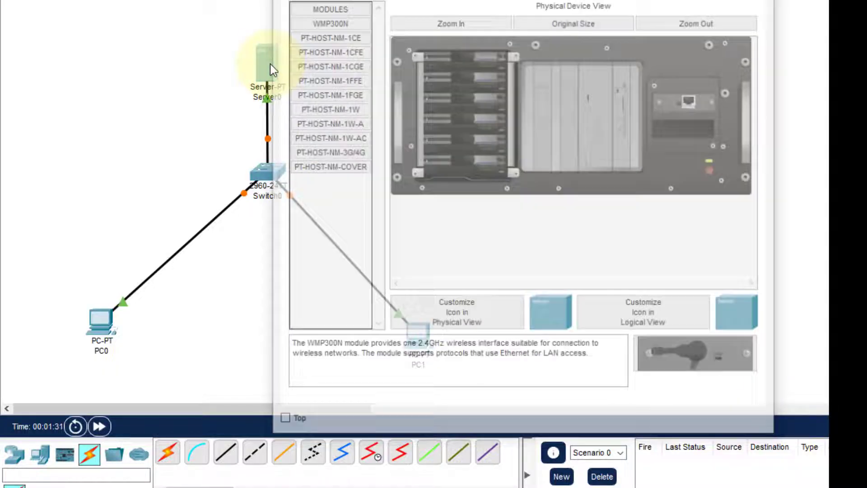
# Step: In Server0's IP Configuration enter 10.0.0.2, mask 255.0.0.0, gateway 10.0.0.1, DNS 10.0.0.2
pyautogui.moveTo(361, 4); pyautogui.dragTo(191, 62)
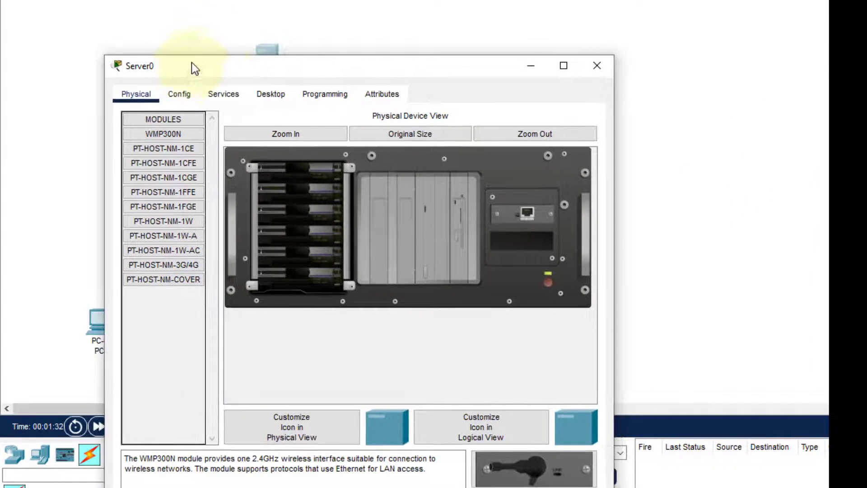
pyautogui.click(271, 94)
pyautogui.click(184, 145)
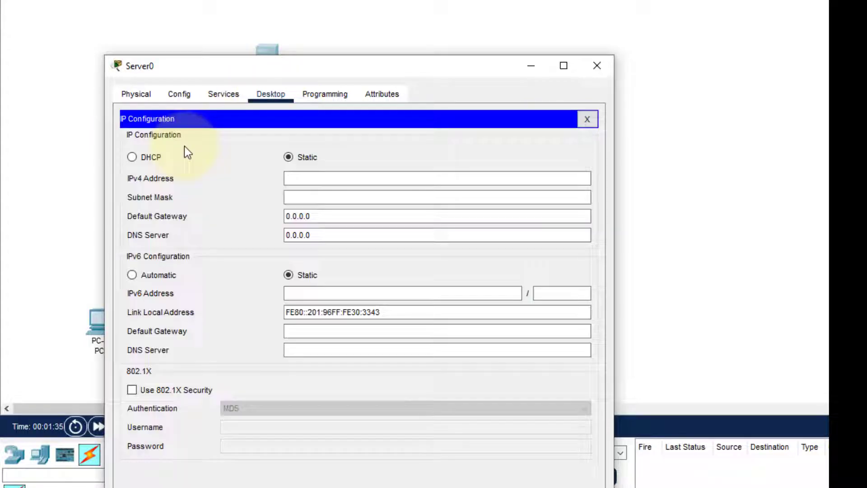
pyautogui.click(313, 177)
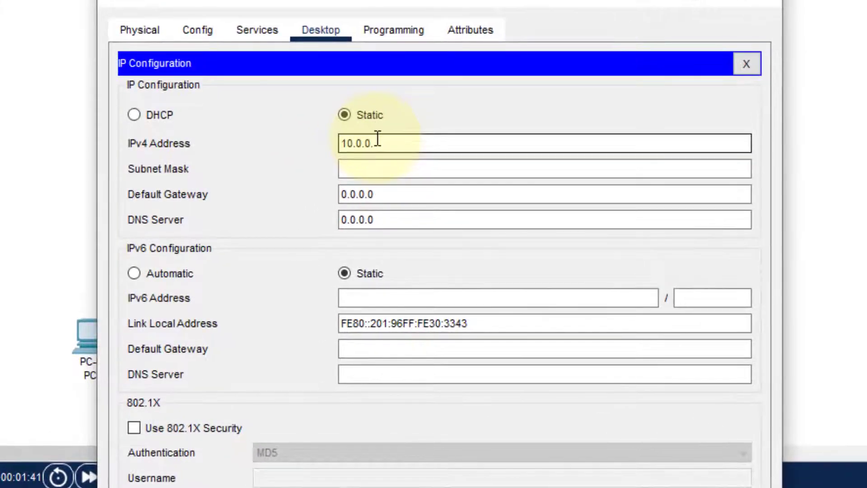
pyautogui.click(378, 165)
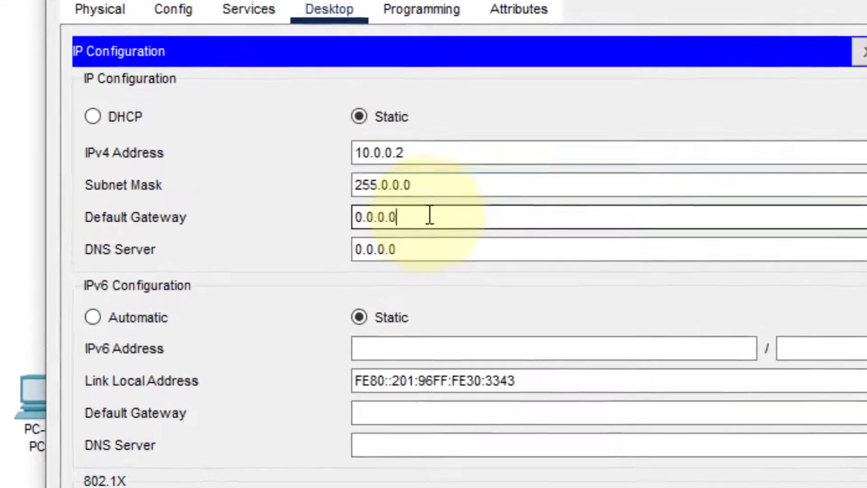
pyautogui.press('Tab')
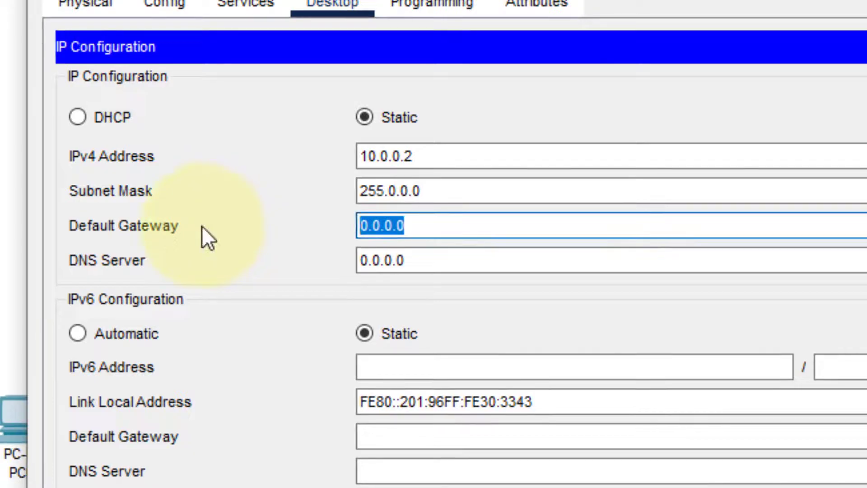
pyautogui.write('10')
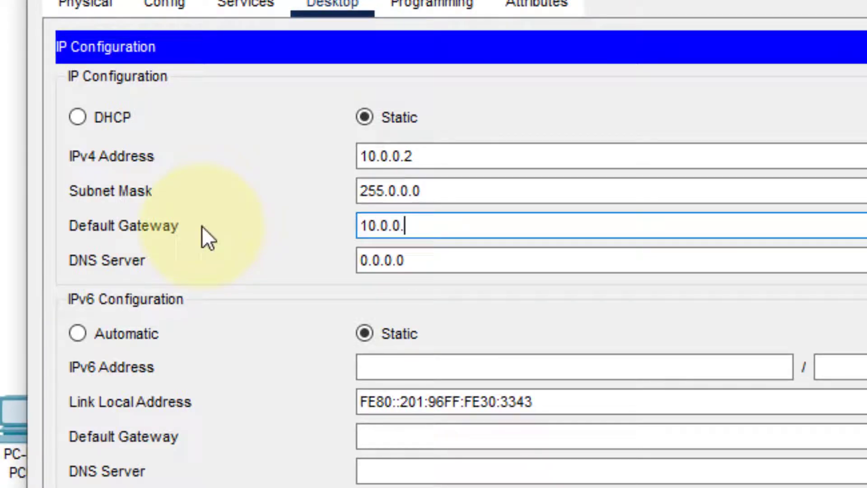
pyautogui.write('.0.0.1')
pyautogui.press('Tab')
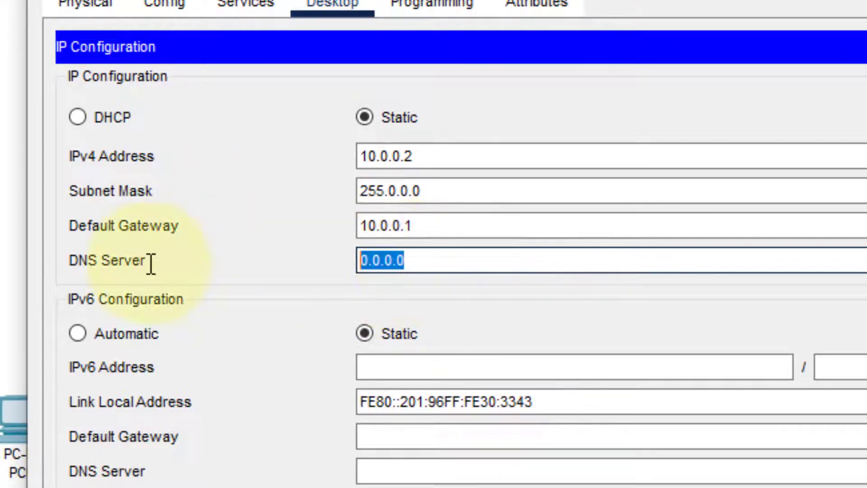
pyautogui.write('10.0.0.')
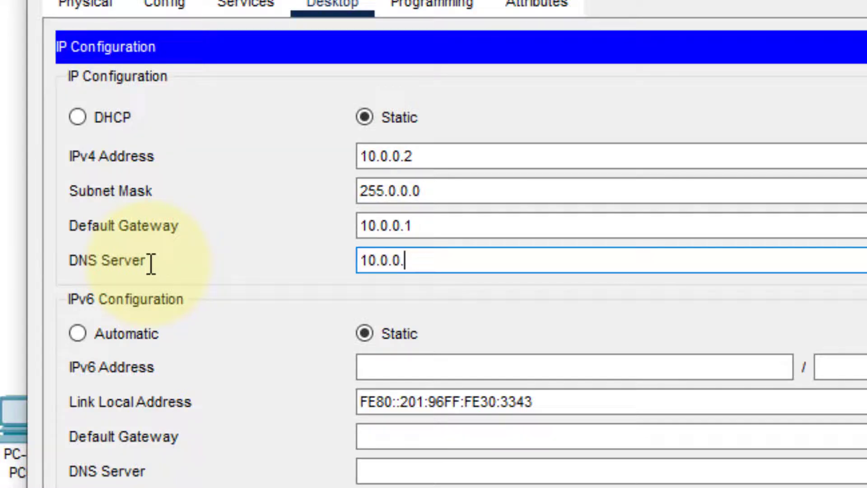
pyautogui.write('2')
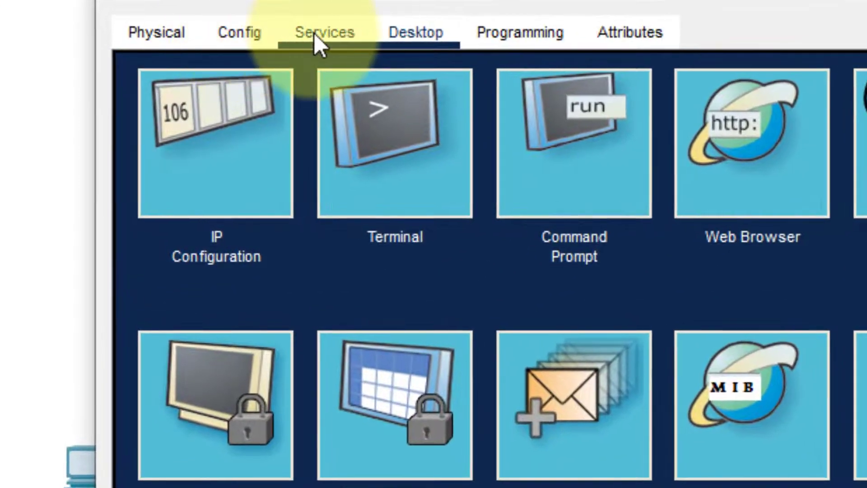
# Step: Turn on Server0's DHCP service and set the pool's default gateway to 10.0.0.1
pyautogui.click(317, 33)
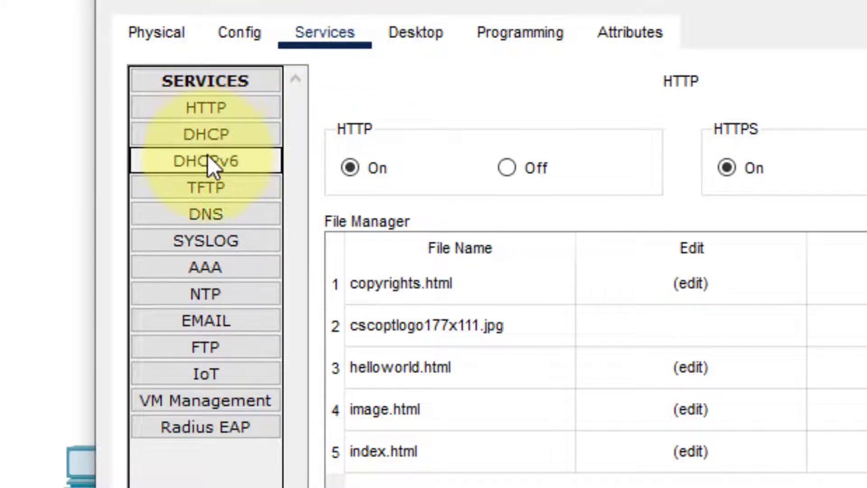
pyautogui.click(208, 137)
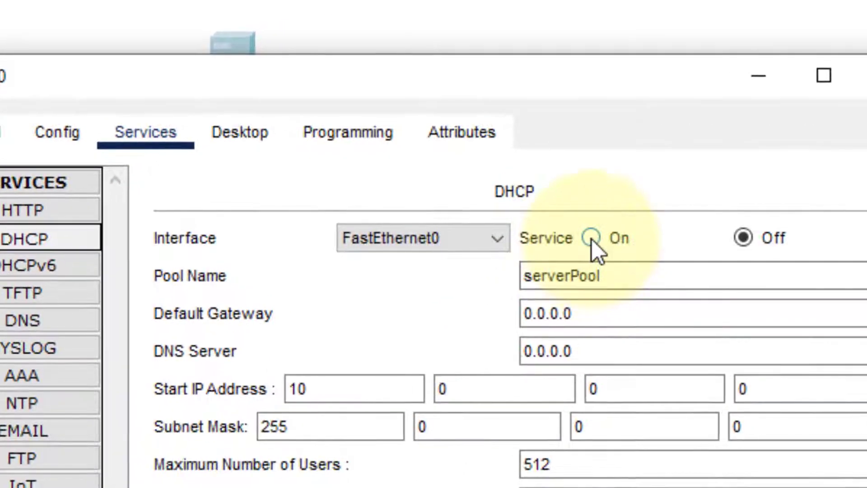
pyautogui.click(533, 149)
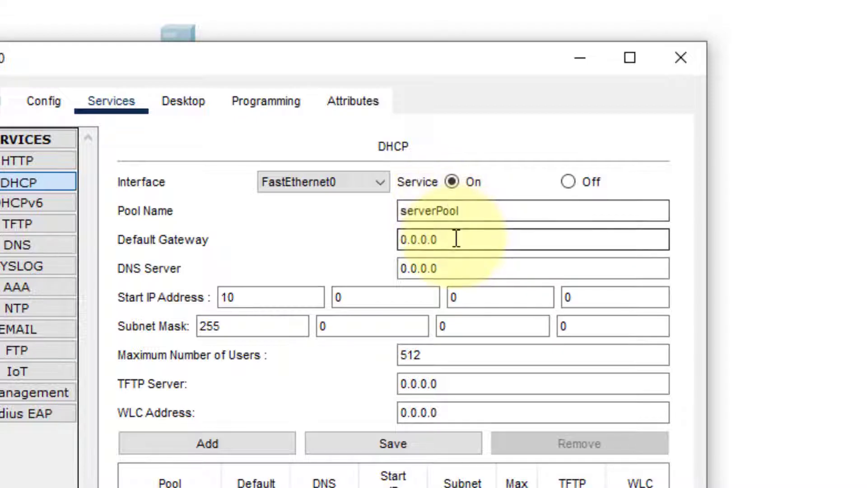
pyautogui.moveTo(457, 239); pyautogui.dragTo(332, 237)
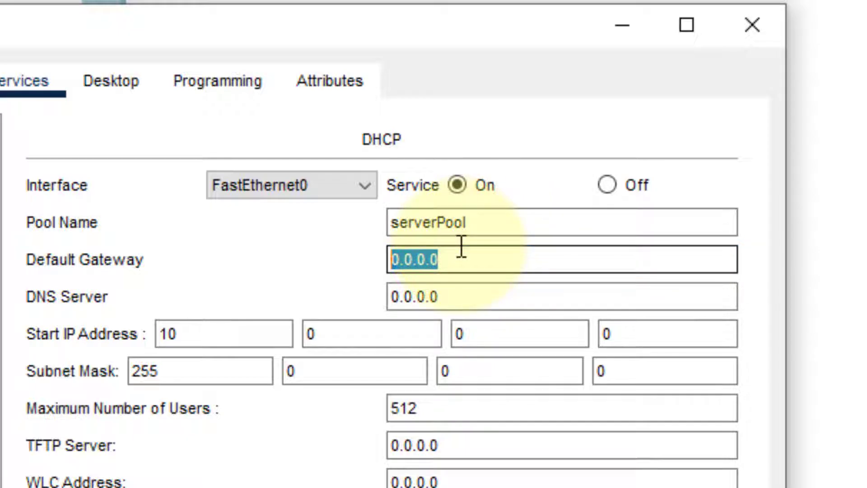
pyautogui.write('1')
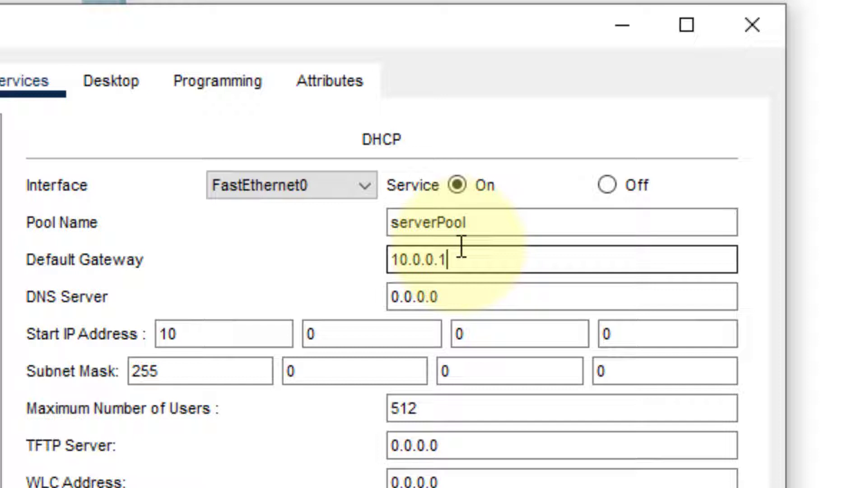
# Step: Set the pool DNS server to 10.0.0.2 and start IP to 10.0.0.3, then save serverPool
pyautogui.click(455, 295)
pyautogui.write('10')
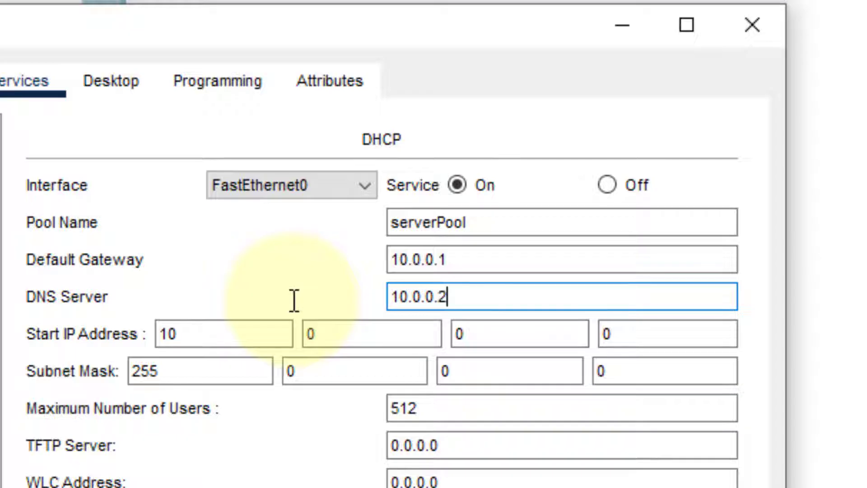
pyautogui.click(197, 340)
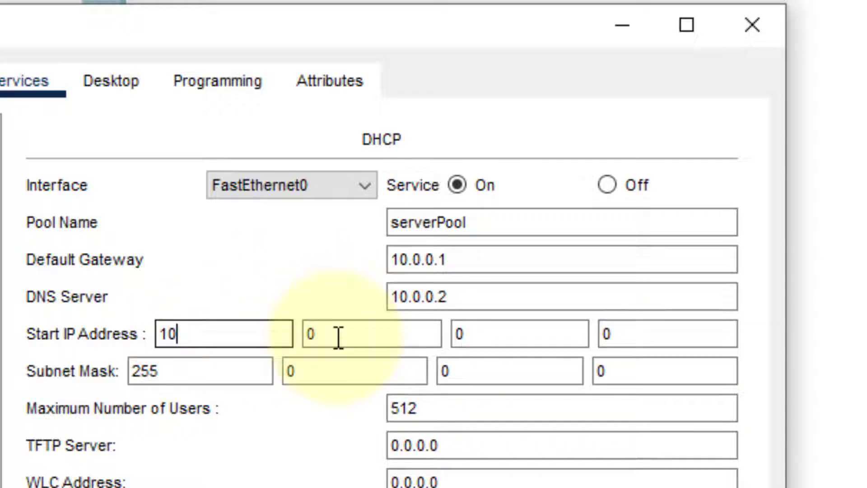
pyautogui.click(629, 335)
pyautogui.doubleClick(630, 335)
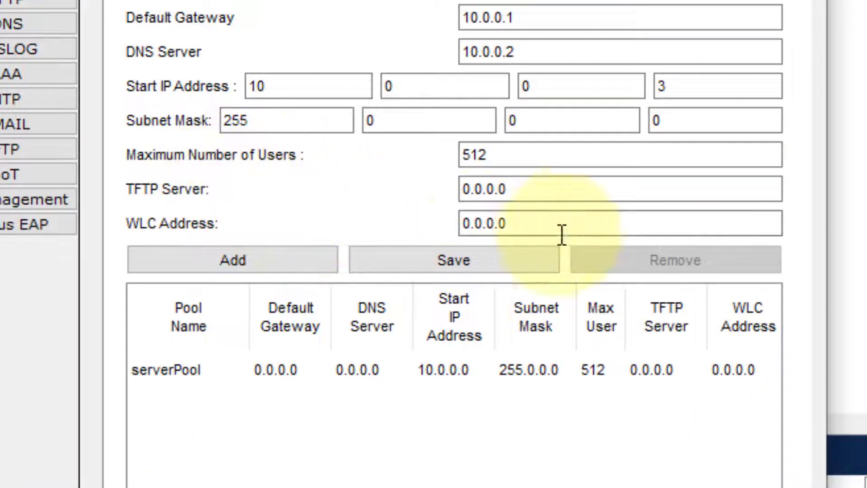
pyautogui.click(405, 266)
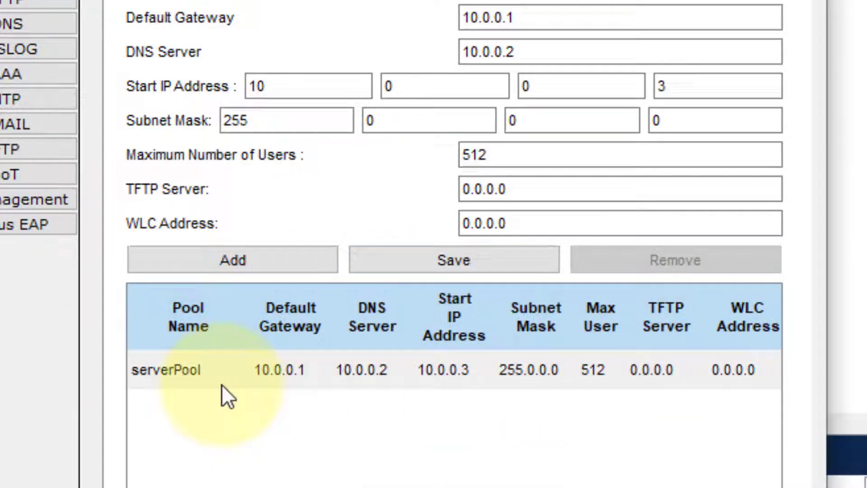
pyautogui.click(323, 370)
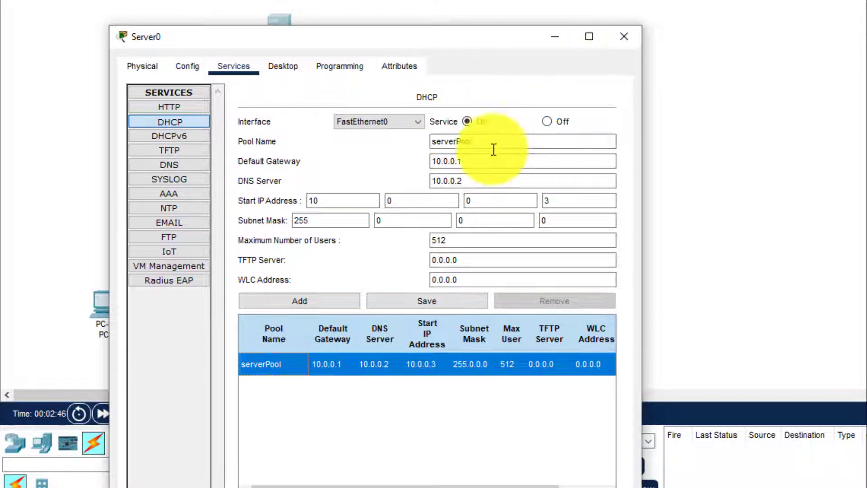
# Step: Switch PC0's IP Configuration to DHCP so it receives 10.0.0.3 from Server0
pyautogui.click(624, 36)
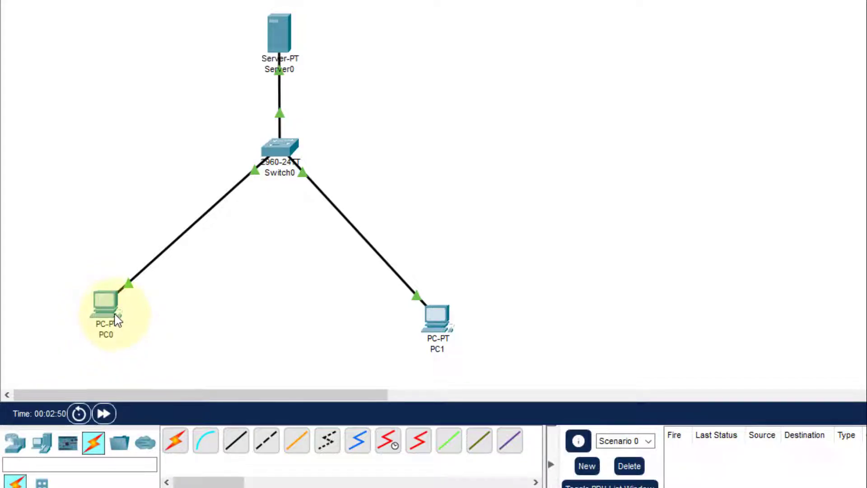
pyautogui.click(116, 319)
pyautogui.moveTo(361, 2); pyautogui.dragTo(310, 29)
pyautogui.click(231, 68)
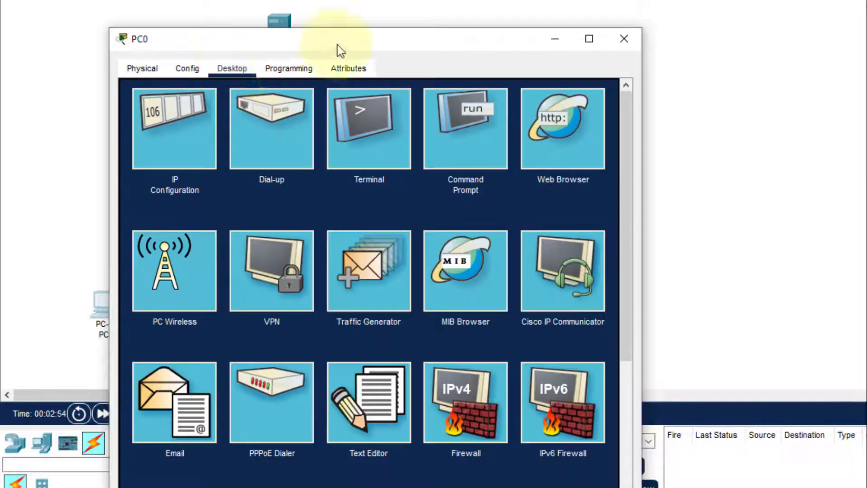
pyautogui.click(193, 132)
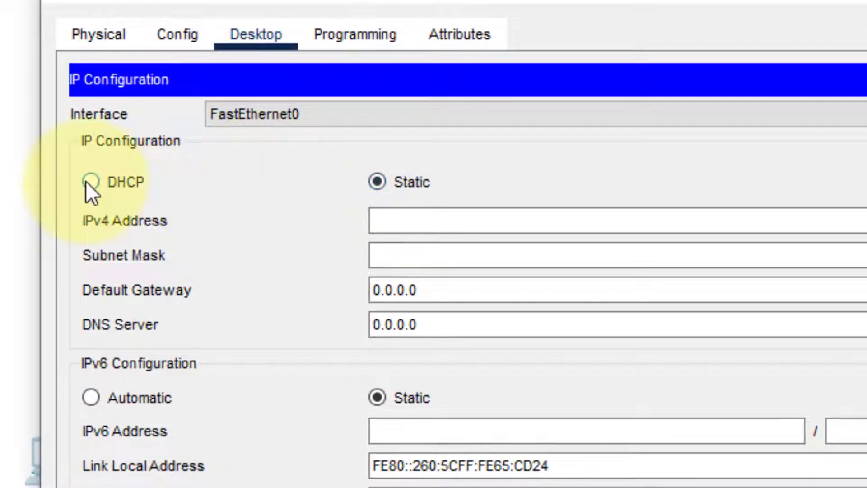
pyautogui.click(90, 182)
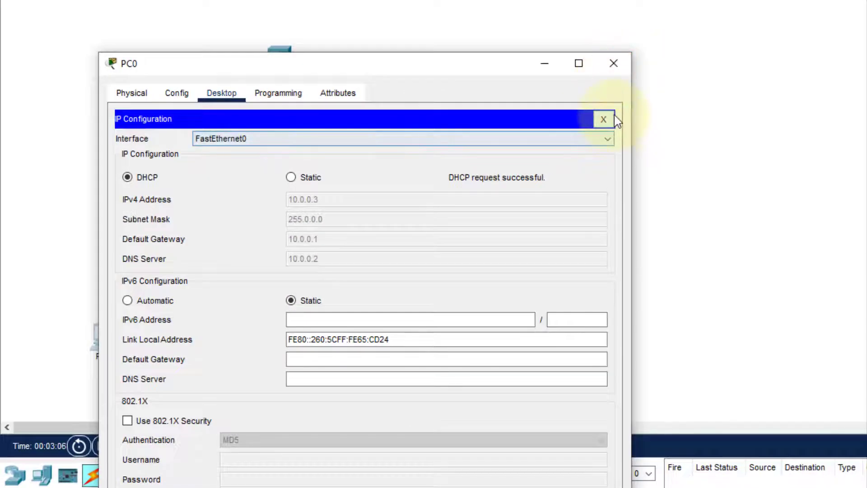
# Step: Set PC1's IP Configuration to DHCP, obtaining 10.0.0.4 with gateway 10.0.0.1 and DNS 10.0.0.2
pyautogui.click(614, 64)
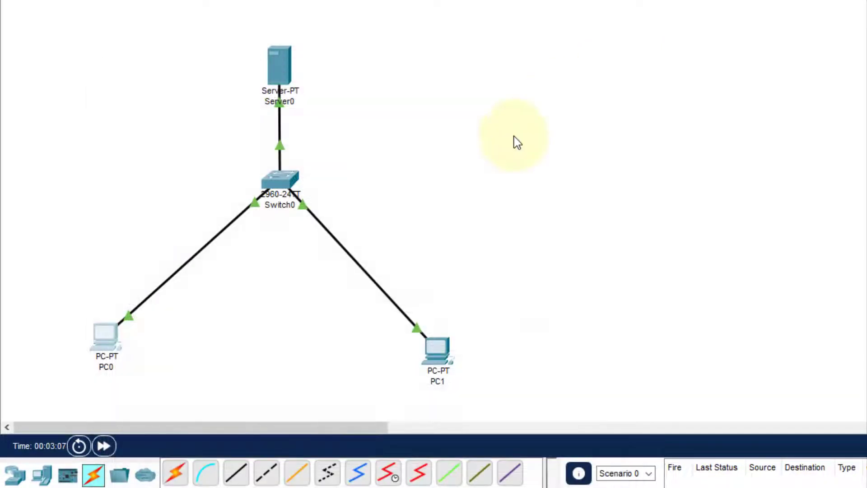
pyautogui.click(434, 346)
pyautogui.moveTo(470, 0); pyautogui.dragTo(304, 93)
pyautogui.click(229, 110)
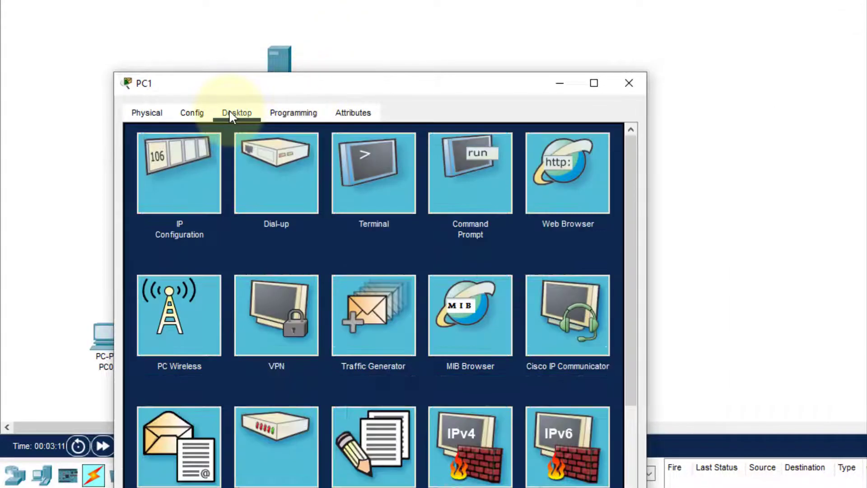
pyautogui.click(199, 156)
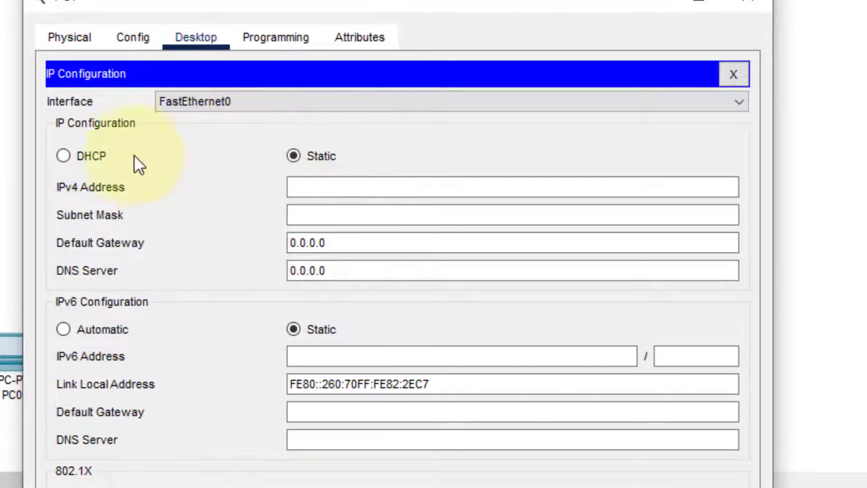
pyautogui.click(65, 156)
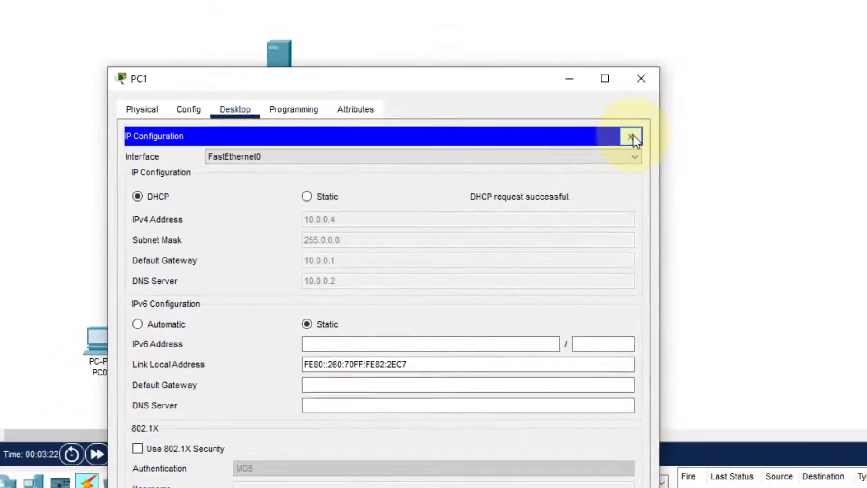
# Step: From PC1's Command Prompt, run ping 10.0.0.3 and confirm 4 of 4 replies, 0% loss
pyautogui.click(631, 137)
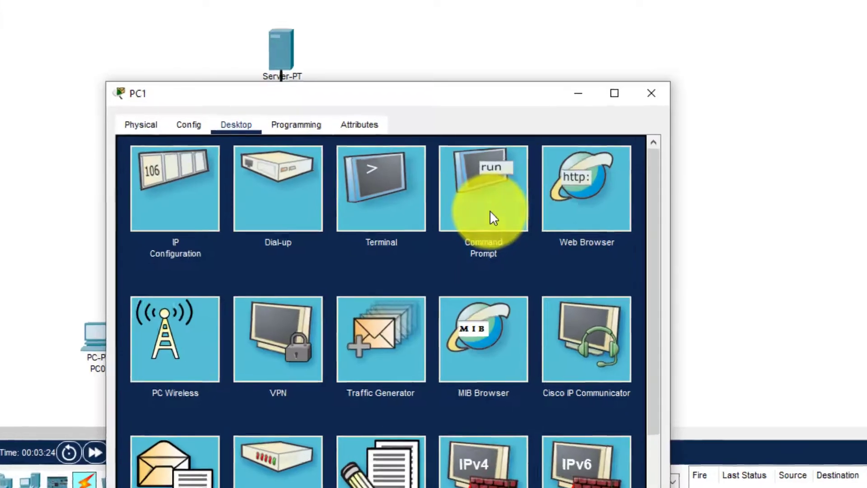
pyautogui.click(488, 208)
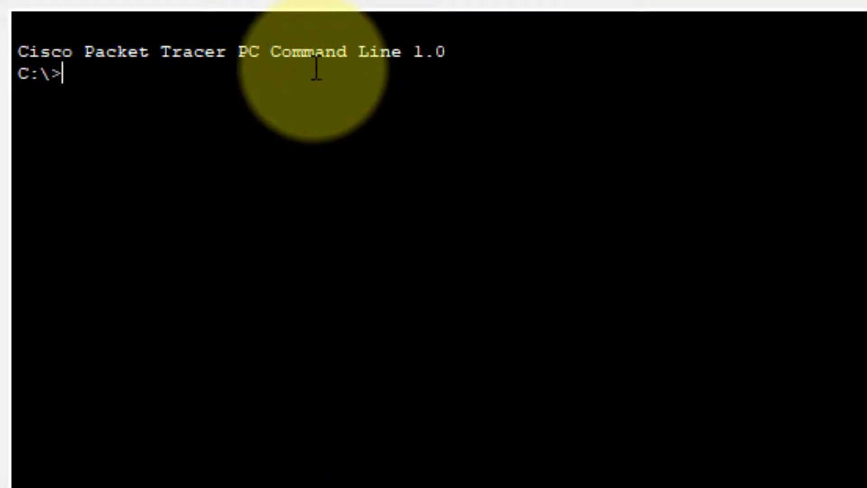
pyautogui.write('ping')
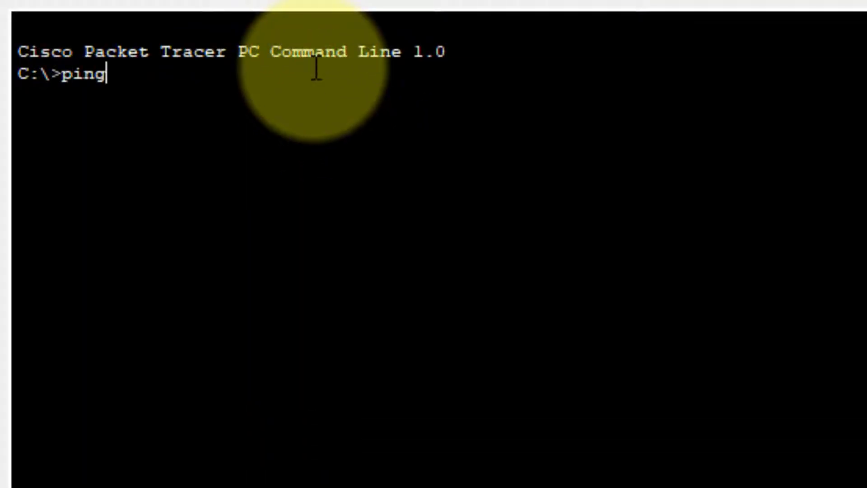
pyautogui.write(' 10.0.')
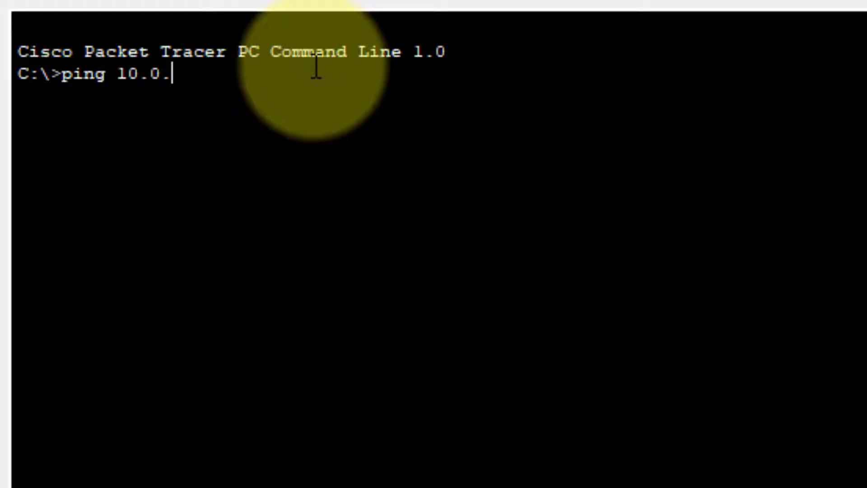
pyautogui.write('0.3')
pyautogui.press('Return')
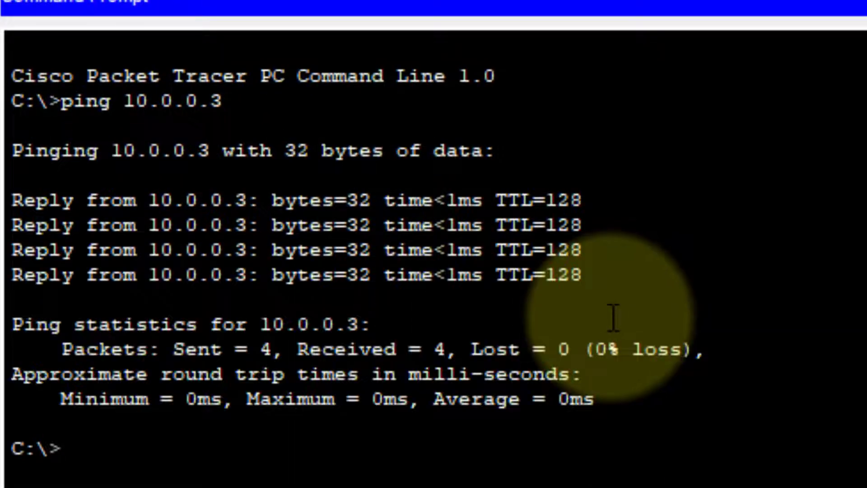
pyautogui.moveTo(619, 402); pyautogui.dragTo(29, 87)
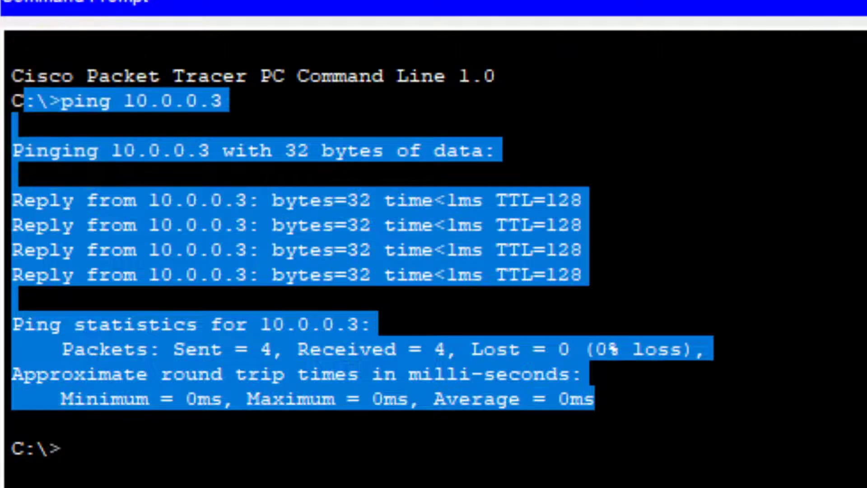
pyautogui.click(800, 87)
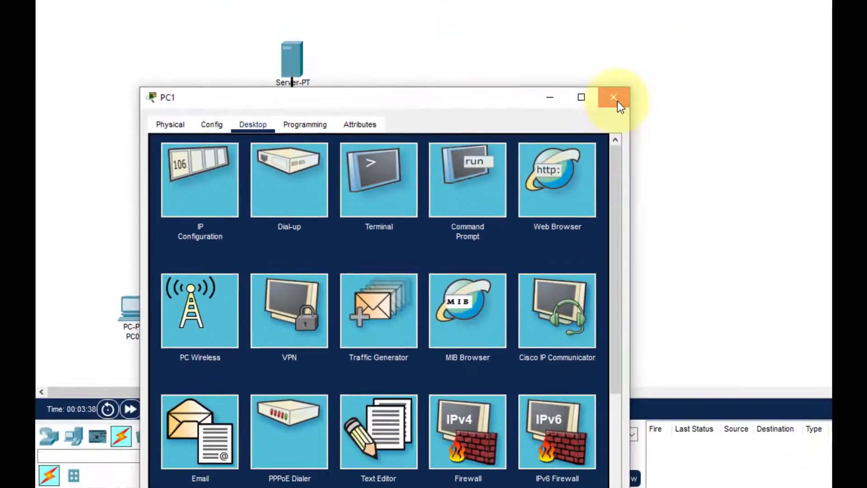
# Step: From PC0's Command Prompt, ping PC1 at 10.0.0.4 and confirm 4 of 4 replies
pyautogui.click(613, 97)
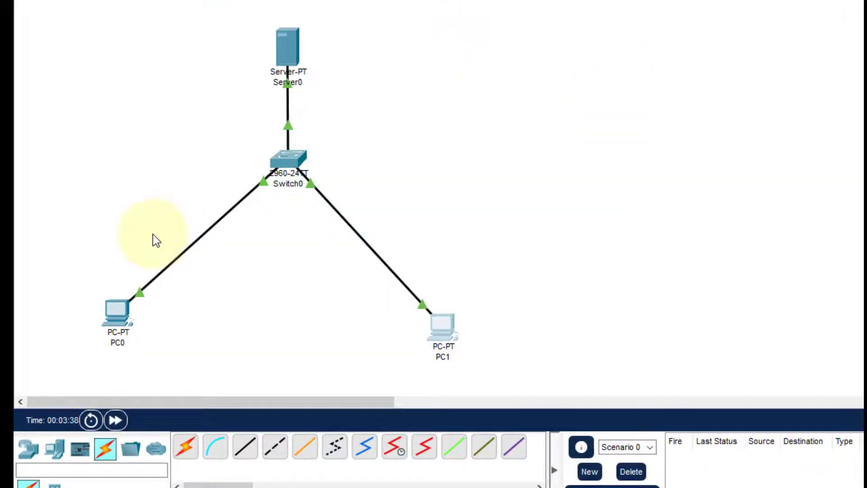
pyautogui.click(129, 311)
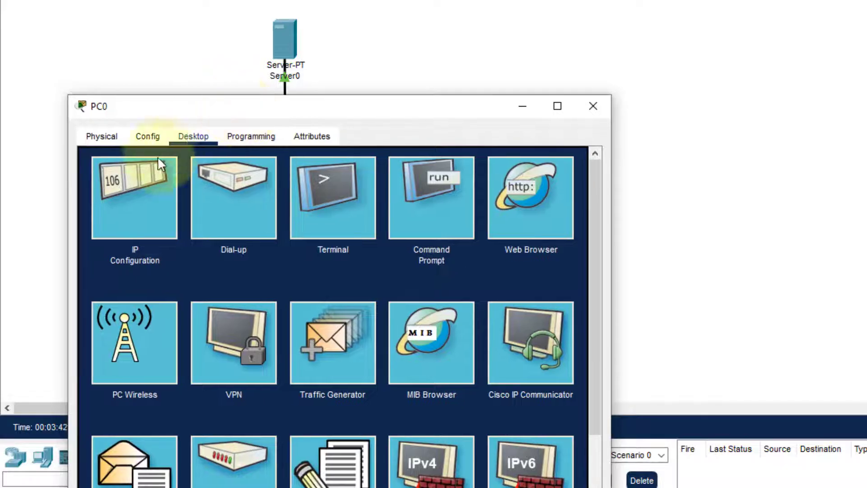
pyautogui.click(139, 188)
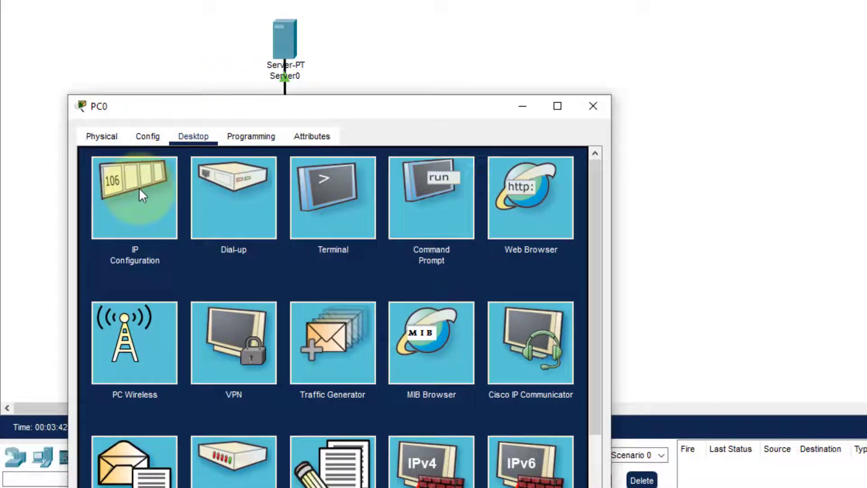
pyautogui.click(431, 180)
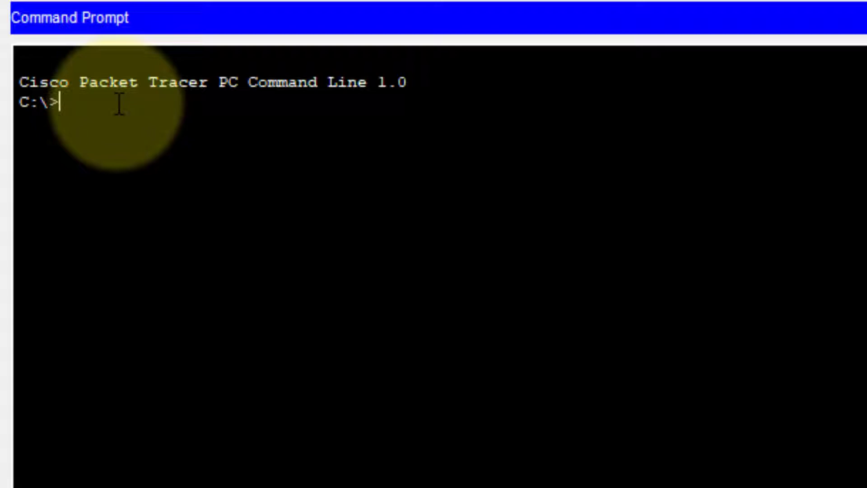
pyautogui.write('ping 10.0.0.4')
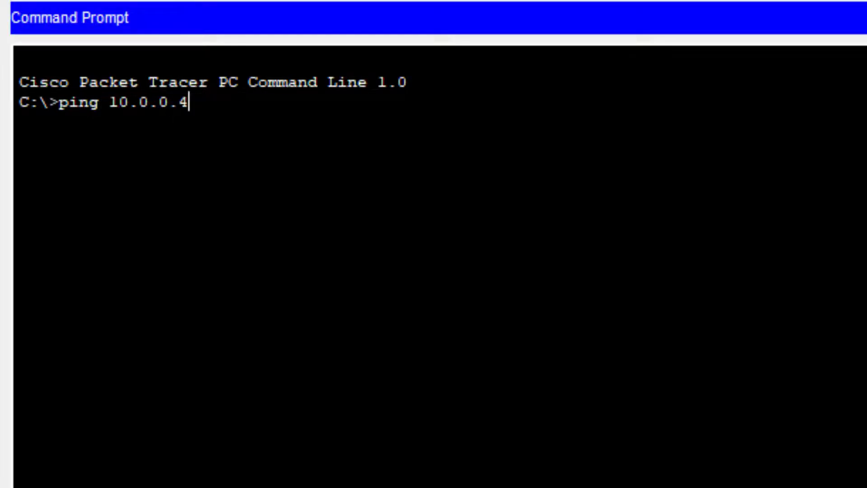
pyautogui.press('Return')
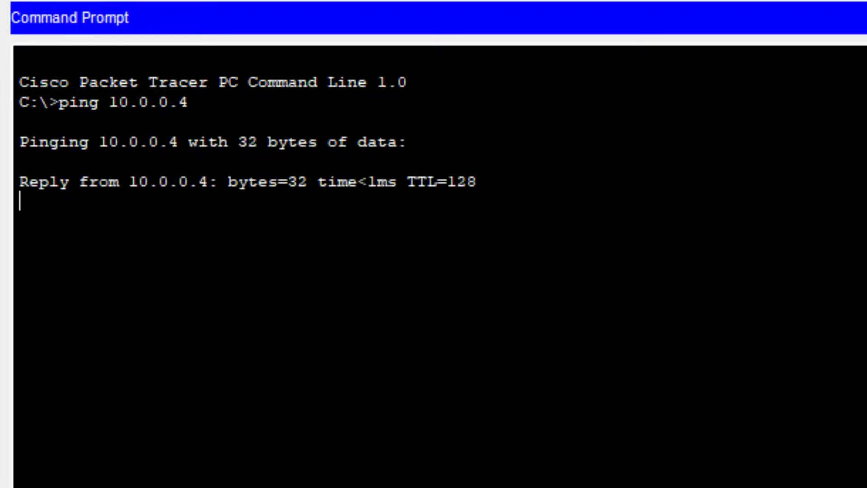
pyautogui.moveTo(548, 330); pyautogui.dragTo(20, 61)
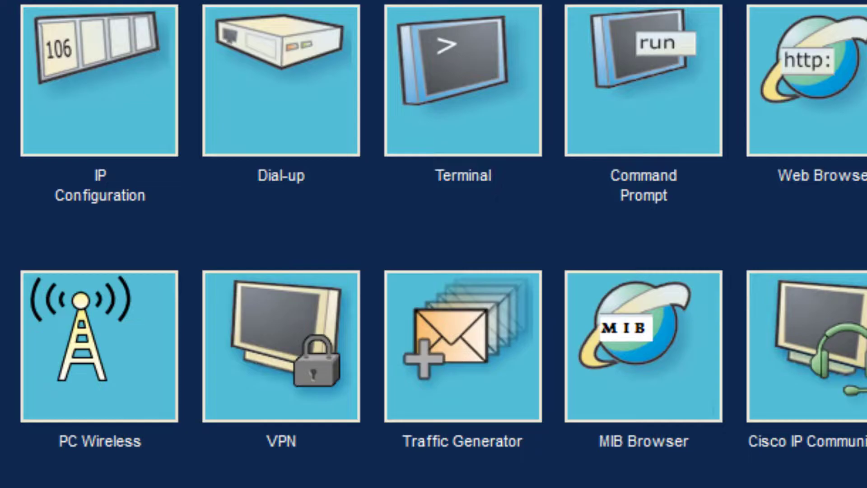